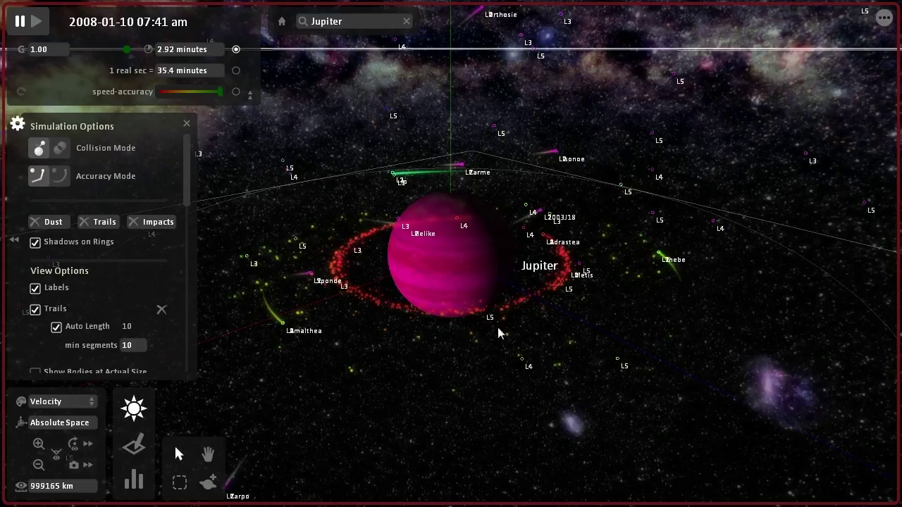
# Orbit the camera around Jupiter, adjusting the tilt of its rings.
pyautogui.moveTo(460, 366)
pyautogui.mouseDown()
pyautogui.moveTo(580, 367)
pyautogui.moveTo(444, 392)
pyautogui.moveTo(436, 377)
pyautogui.mouseUp()
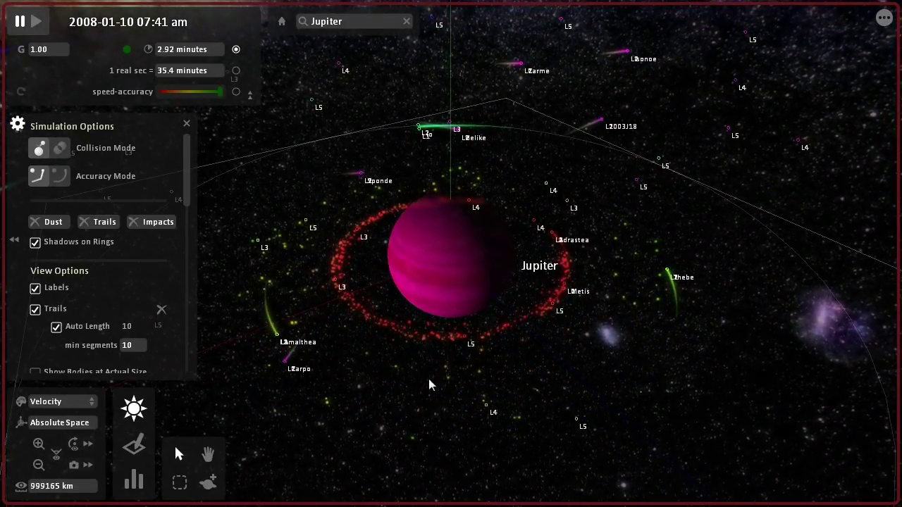
pyautogui.moveTo(429, 390)
pyautogui.mouseDown()
pyautogui.moveTo(459, 393)
pyautogui.moveTo(489, 369)
pyautogui.moveTo(542, 356)
pyautogui.moveTo(430, 369)
pyautogui.mouseUp()
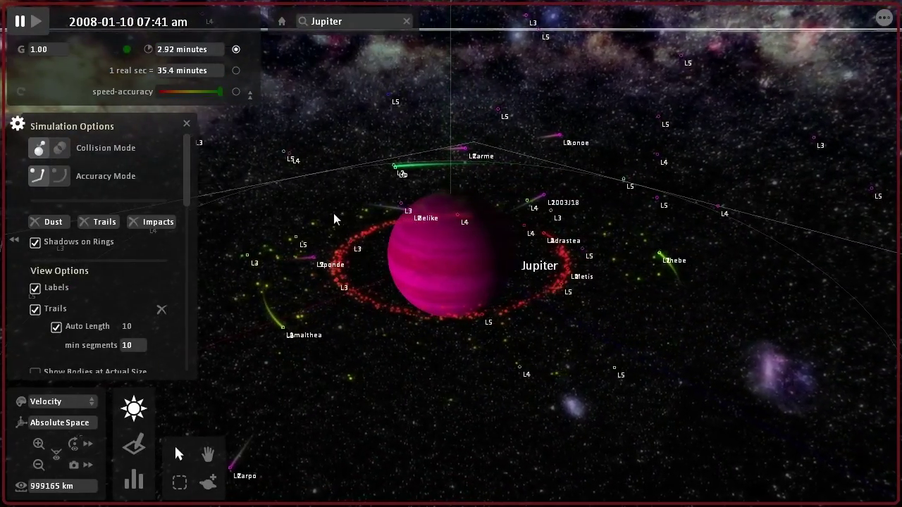
pyautogui.moveTo(432, 370)
pyautogui.mouseDown()
pyautogui.moveTo(504, 369)
pyautogui.moveTo(444, 389)
pyautogui.moveTo(413, 384)
pyautogui.mouseUp()
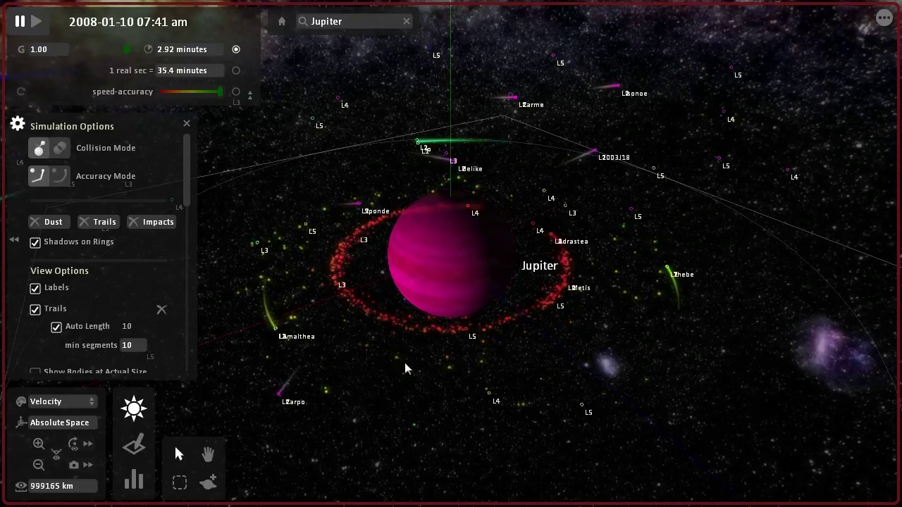
pyautogui.moveTo(405, 364)
pyautogui.mouseDown()
pyautogui.moveTo(430, 375)
pyautogui.moveTo(427, 305)
pyautogui.moveTo(338, 314)
pyautogui.mouseUp()
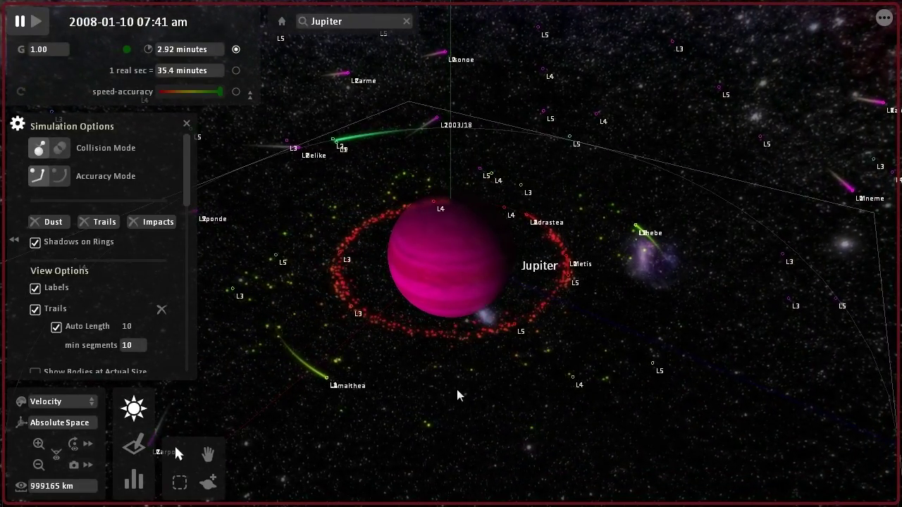
# Swing the view to Jupiter's lit side and start the simulation running.
pyautogui.moveTo(457, 390)
pyautogui.mouseDown()
pyautogui.moveTo(477, 390)
pyautogui.moveTo(497, 363)
pyautogui.moveTo(506, 392)
pyautogui.moveTo(456, 414)
pyautogui.mouseUp()
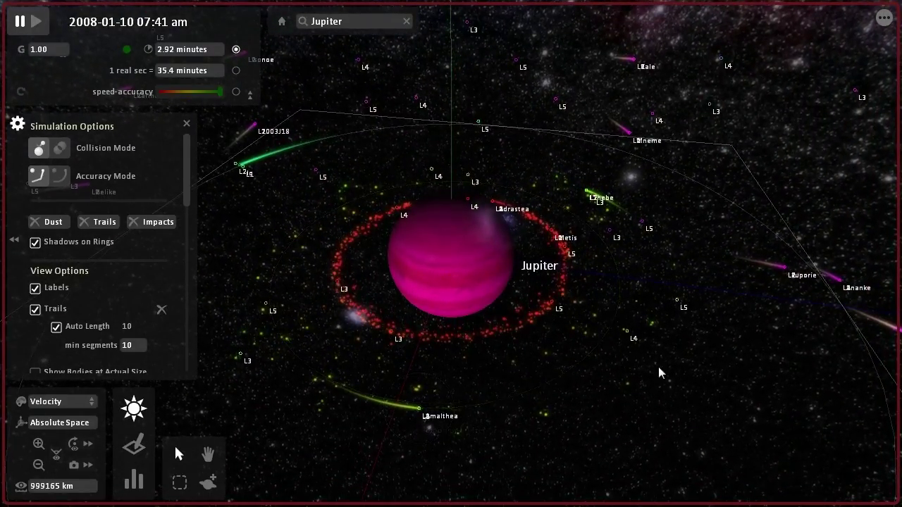
pyautogui.moveTo(658, 373)
pyautogui.mouseDown()
pyautogui.moveTo(583, 413)
pyautogui.moveTo(583, 401)
pyautogui.moveTo(625, 396)
pyautogui.mouseUp()
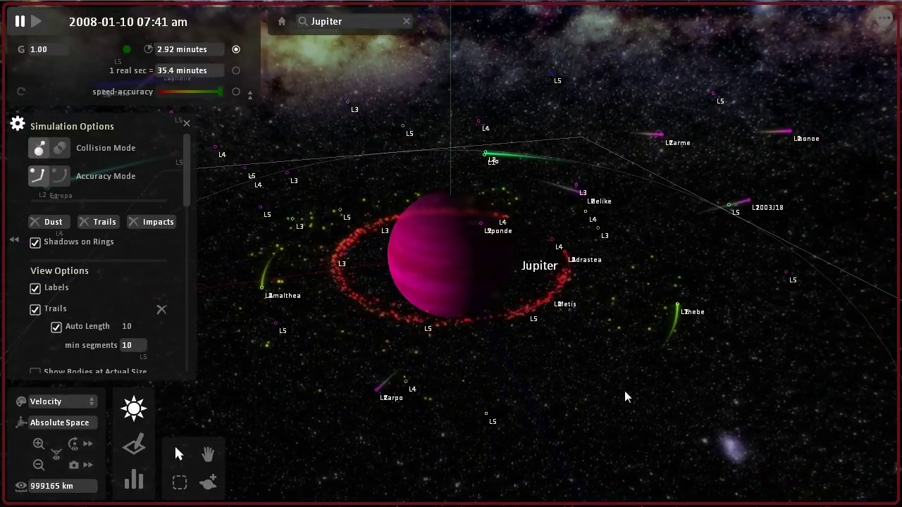
pyautogui.moveTo(540, 365); pyautogui.dragTo(591, 389)
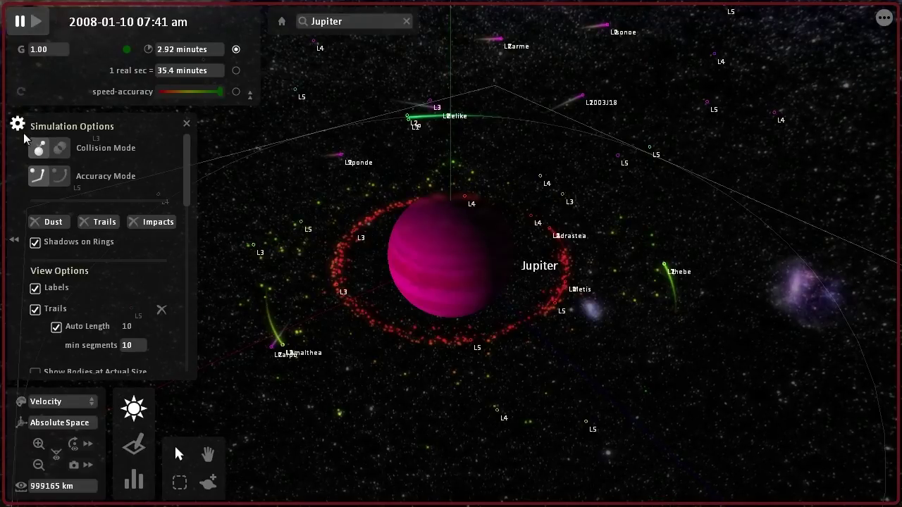
pyautogui.click(45, 22)
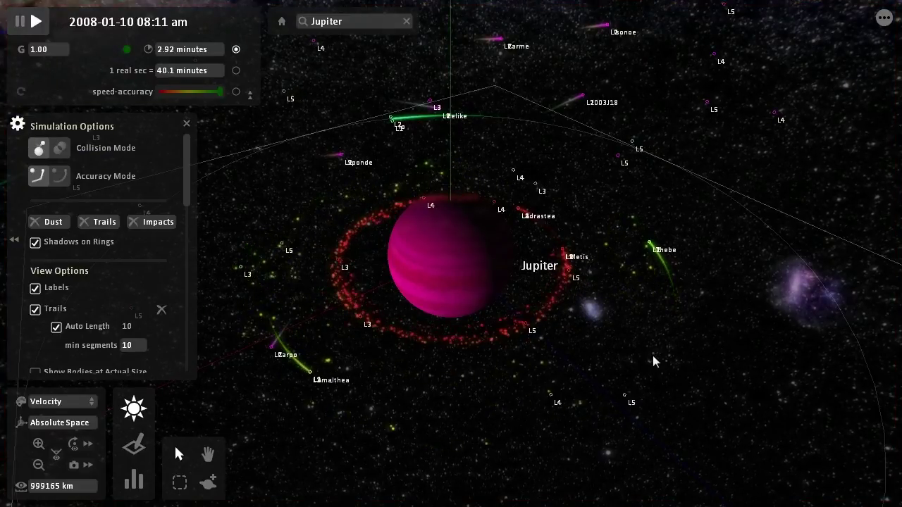
# Orbit the camera to see Jupiter fully lit while the simulation runs.
pyautogui.moveTo(569, 381)
pyautogui.mouseDown()
pyautogui.moveTo(688, 357)
pyautogui.moveTo(765, 363)
pyautogui.moveTo(652, 379)
pyautogui.moveTo(567, 329)
pyautogui.mouseUp()
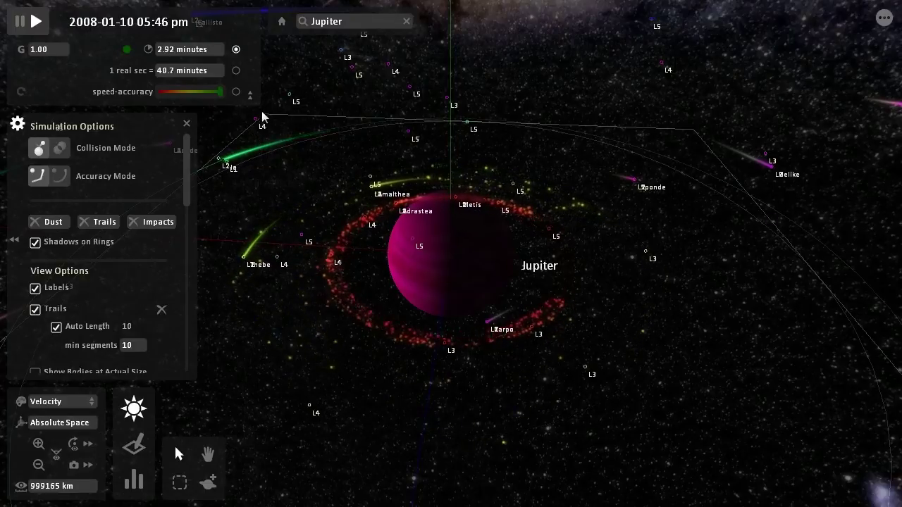
pyautogui.moveTo(501, 420)
pyautogui.mouseDown()
pyautogui.moveTo(581, 418)
pyautogui.moveTo(588, 364)
pyautogui.mouseUp()
pyautogui.scroll(3, 588, 363)
# Zoom in on Jupiter, then zoom out until the wide swarm of outer moons appears.
pyautogui.scroll(2, 588, 364)
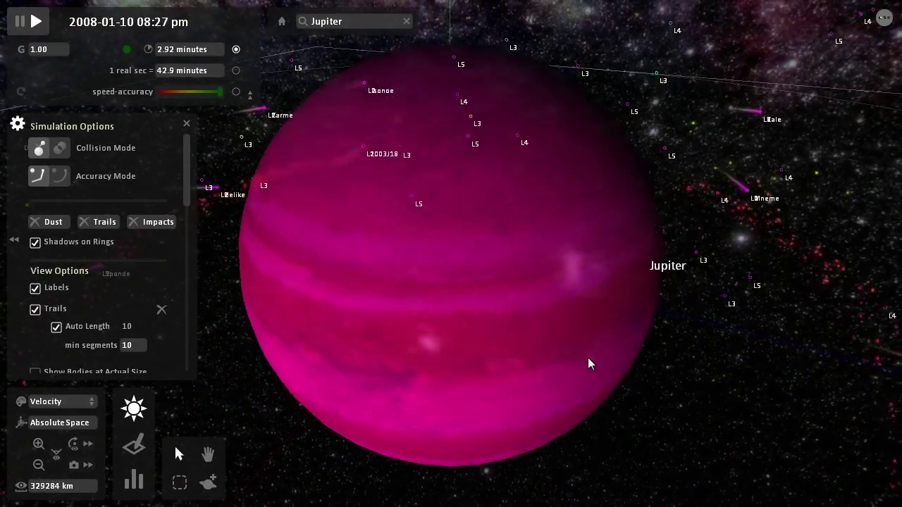
pyautogui.scroll(-3, 588, 358)
pyautogui.scroll(-3, 595, 352)
pyautogui.scroll(-3, 501, 379)
pyautogui.scroll(-2, 503, 371)
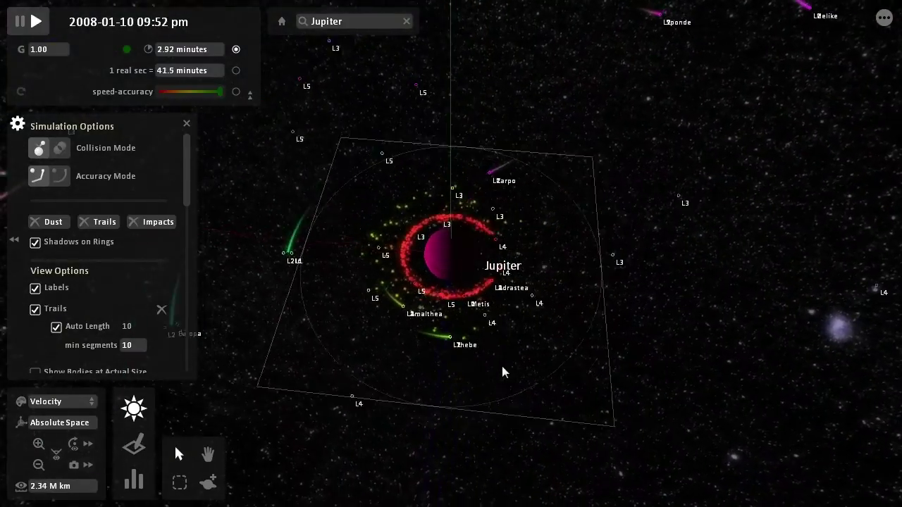
pyautogui.scroll(-3, 503, 371)
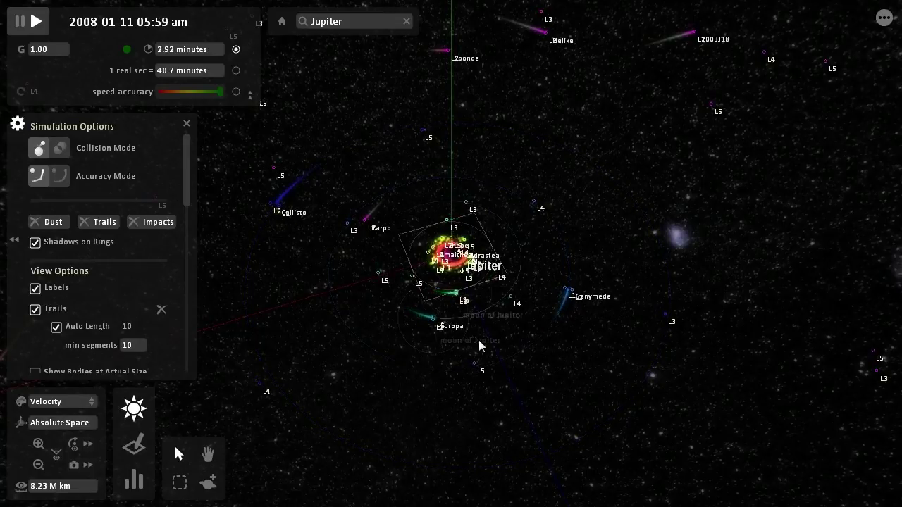
pyautogui.scroll(2, 363, 331)
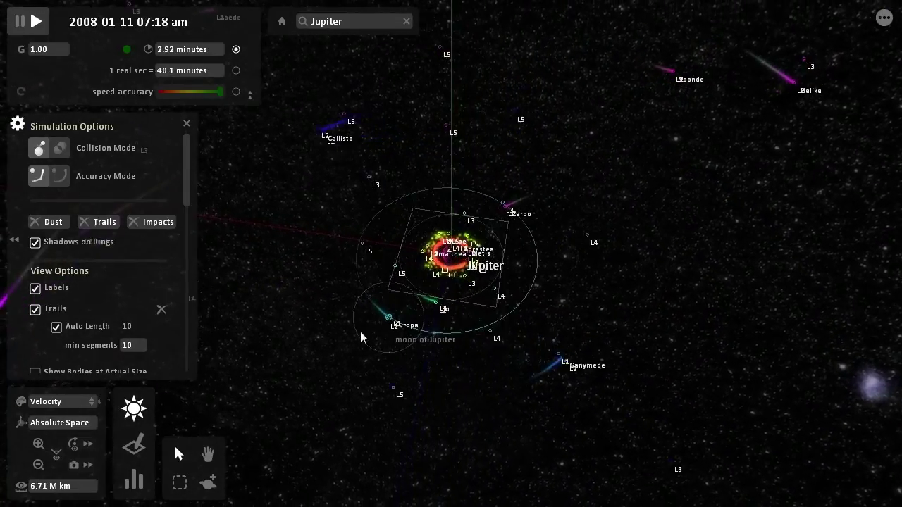
pyautogui.scroll(3, 363, 400)
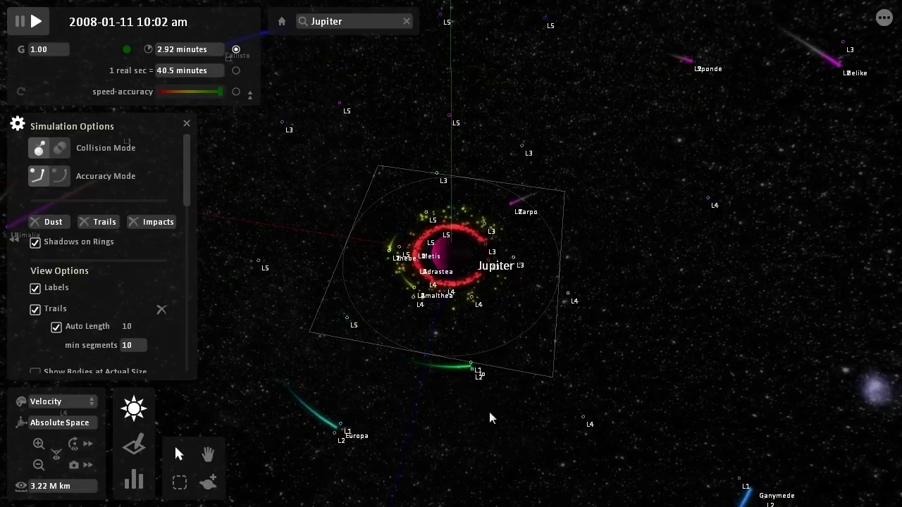
pyautogui.scroll(-2, 451, 360)
pyautogui.scroll(-3, 447, 361)
pyautogui.scroll(-3, 448, 361)
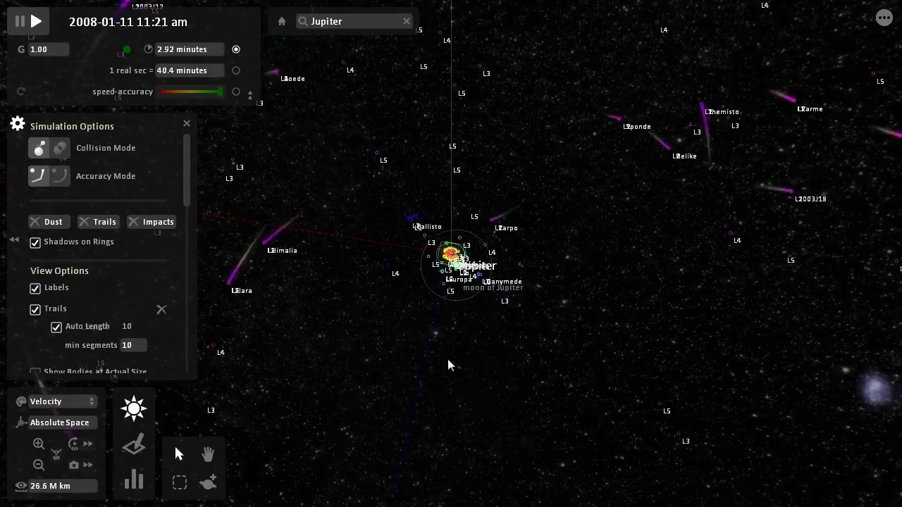
pyautogui.scroll(-3, 447, 361)
pyautogui.scroll(-2, 448, 358)
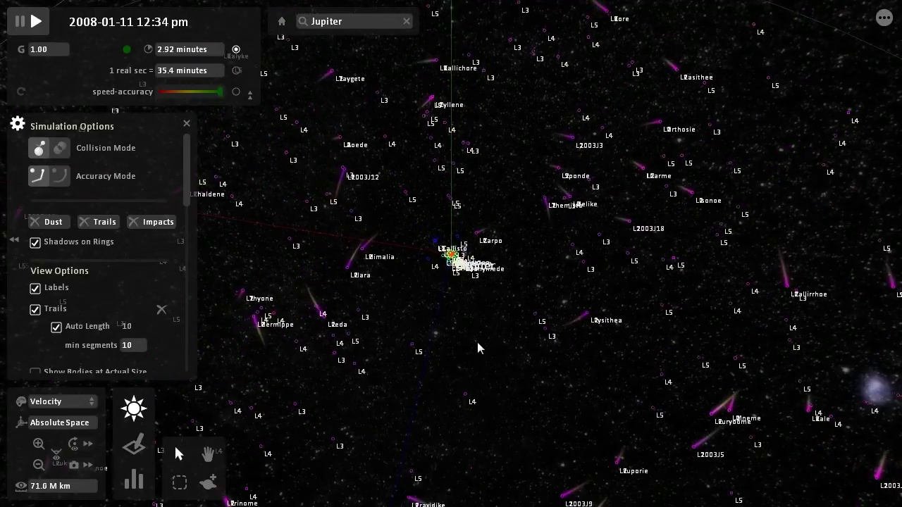
# Rotate, zoom and tilt the camera to look down on the circling outer moons.
pyautogui.moveTo(516, 340)
pyautogui.mouseDown()
pyautogui.moveTo(566, 318)
pyautogui.moveTo(610, 312)
pyautogui.mouseUp()
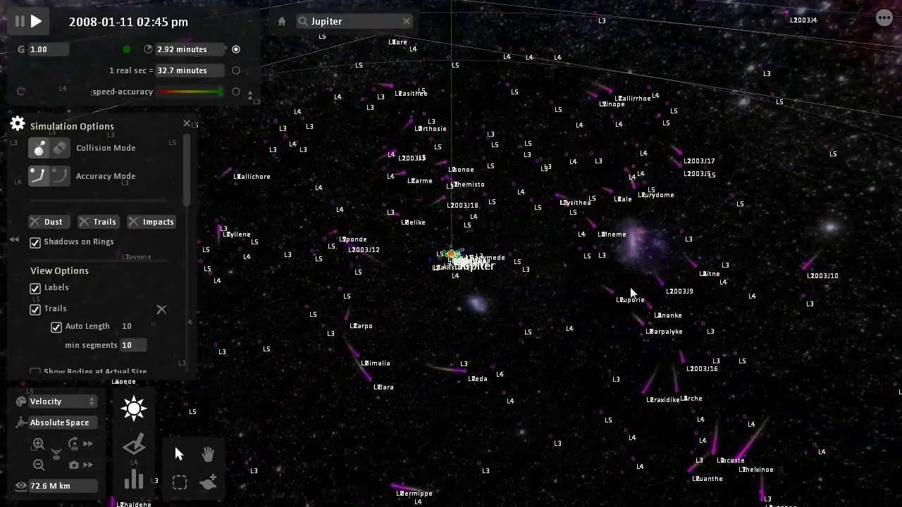
pyautogui.scroll(-6, 588, 324)
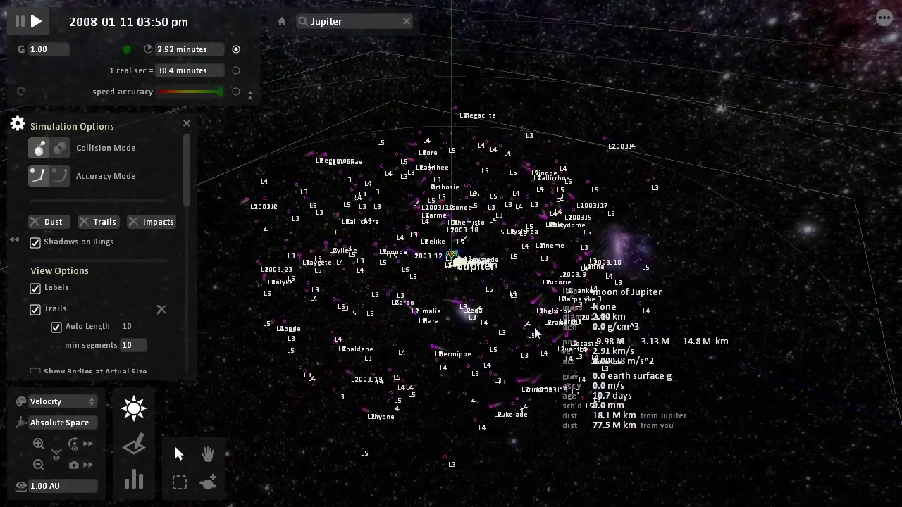
pyautogui.moveTo(611, 362)
pyautogui.mouseDown()
pyautogui.moveTo(542, 358)
pyautogui.moveTo(493, 375)
pyautogui.mouseUp()
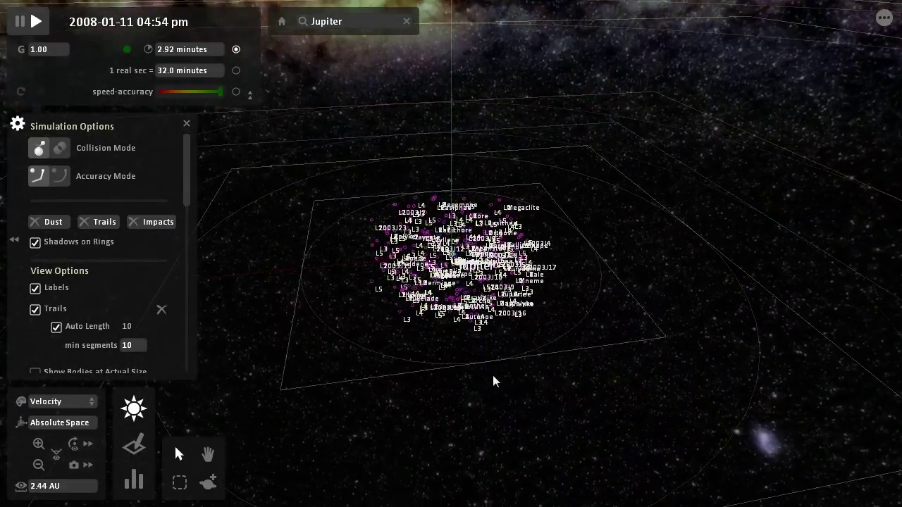
pyautogui.scroll(5, 474, 271)
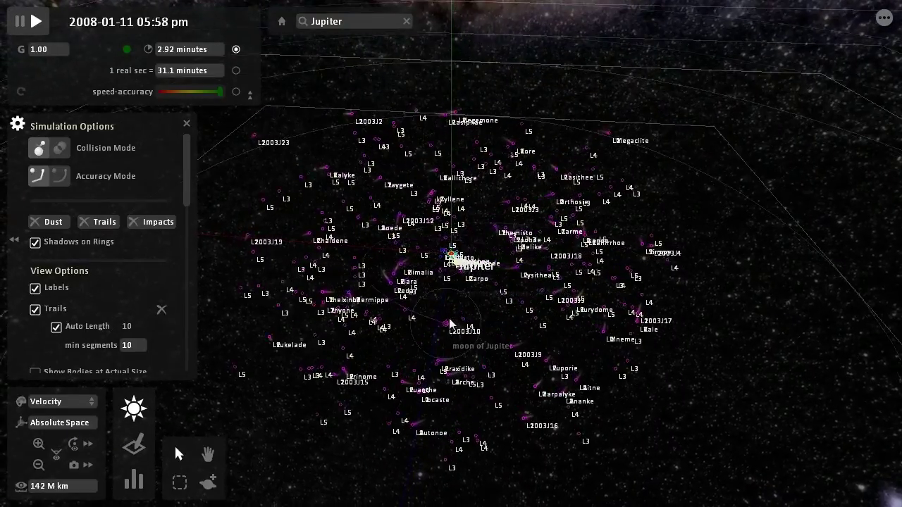
pyautogui.moveTo(451, 324)
pyautogui.mouseDown()
pyautogui.moveTo(526, 322)
pyautogui.moveTo(295, 254)
pyautogui.moveTo(218, 168)
pyautogui.moveTo(189, 165)
pyautogui.mouseUp()
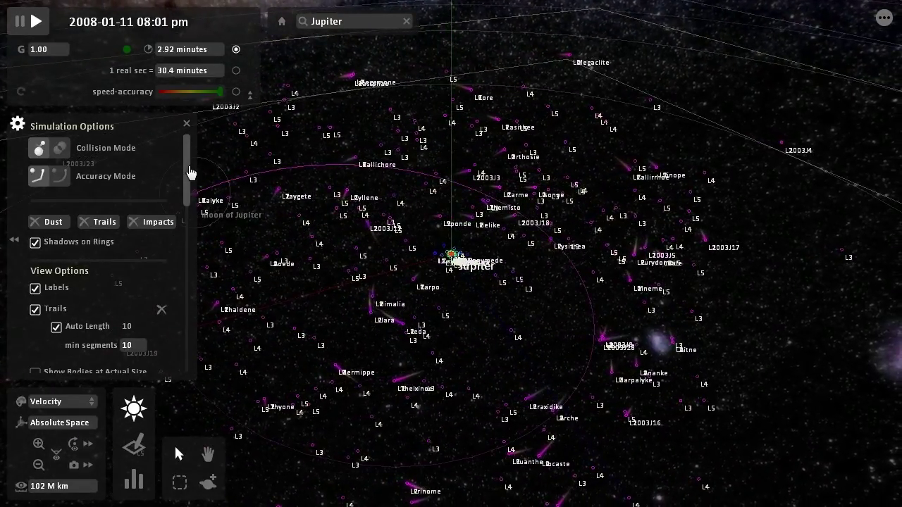
pyautogui.scroll(-4, 198, 264)
pyautogui.scroll(-4, 203, 310)
pyautogui.scroll(-1, 208, 357)
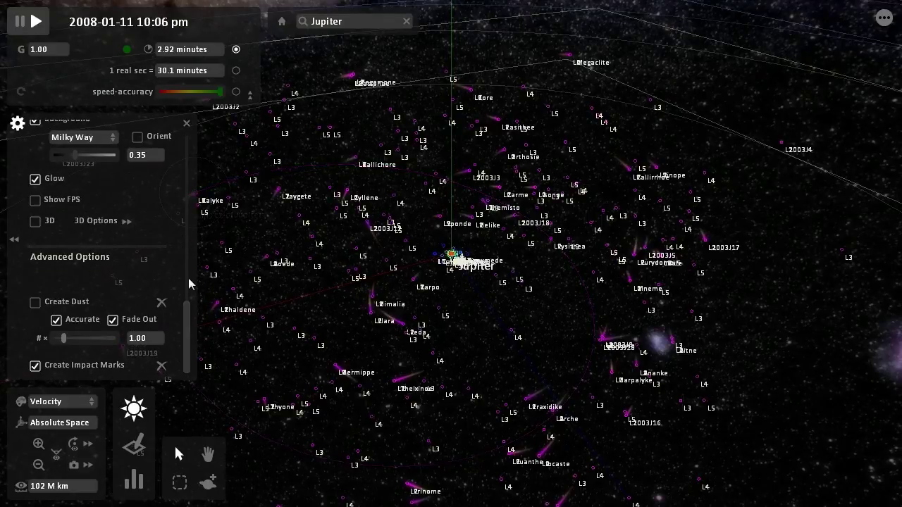
pyautogui.scroll(4, 187, 289)
pyautogui.scroll(3, 127, 303)
pyautogui.scroll(2, 63, 318)
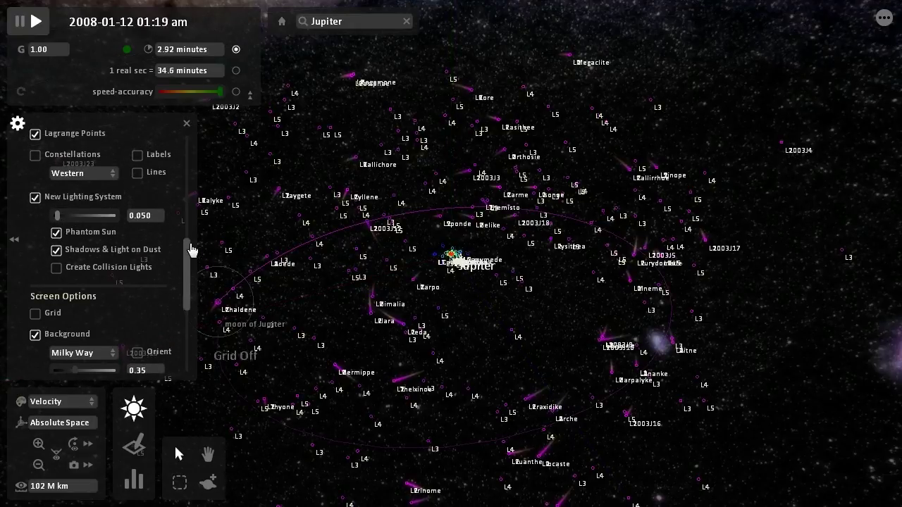
pyautogui.moveTo(191, 250); pyautogui.dragTo(198, 155)
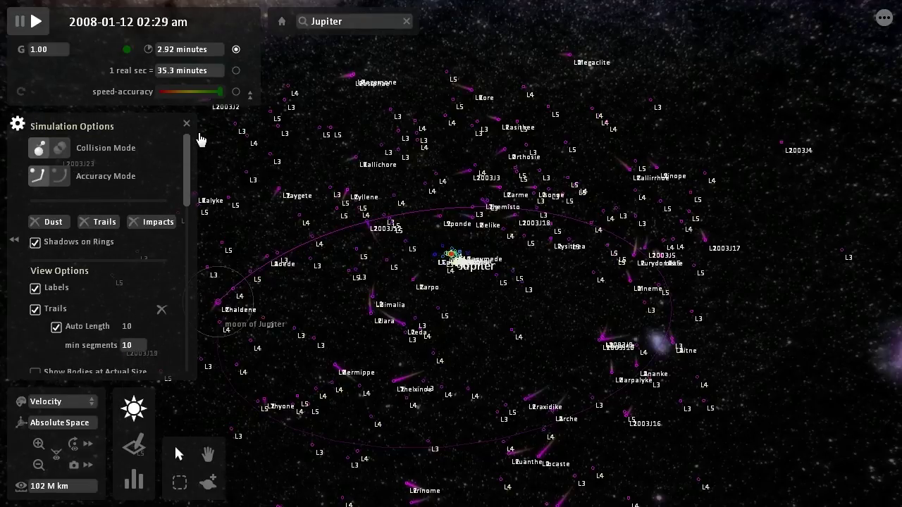
pyautogui.click(17, 25)
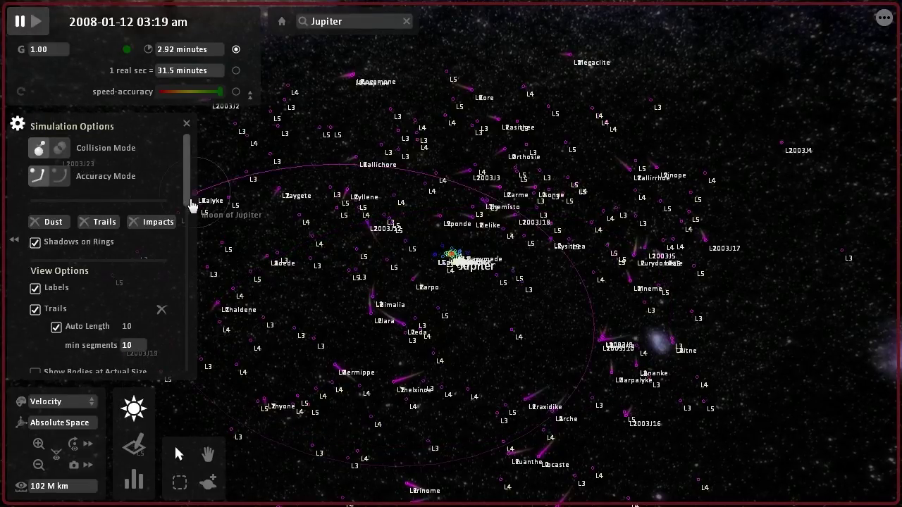
# Scroll the Simulation Options panel and turn on Projected Paths for Jupiter's moons.
pyautogui.moveTo(191, 205); pyautogui.dragTo(191, 246)
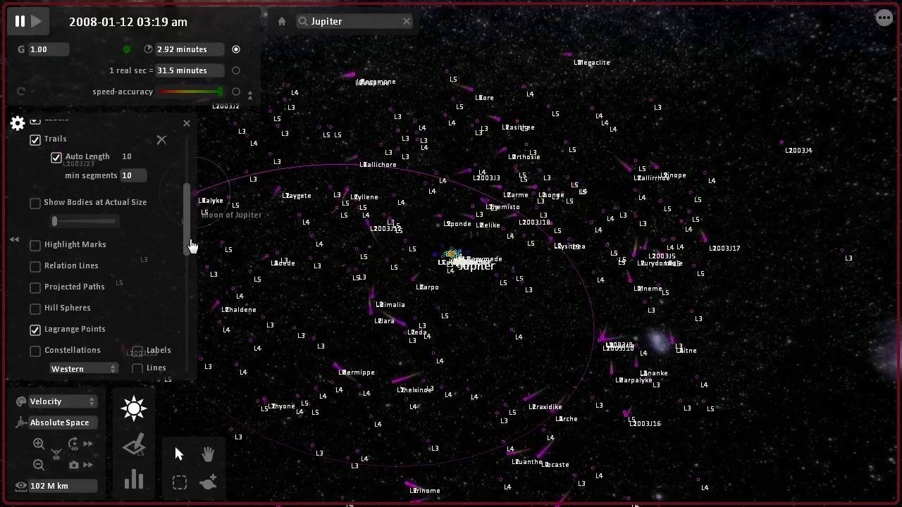
pyautogui.scroll(-1, 191, 245)
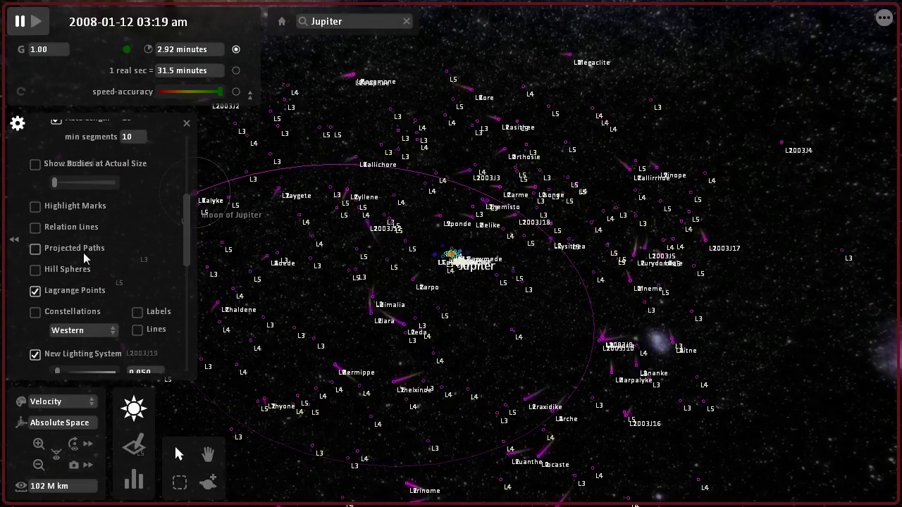
pyautogui.click(36, 250)
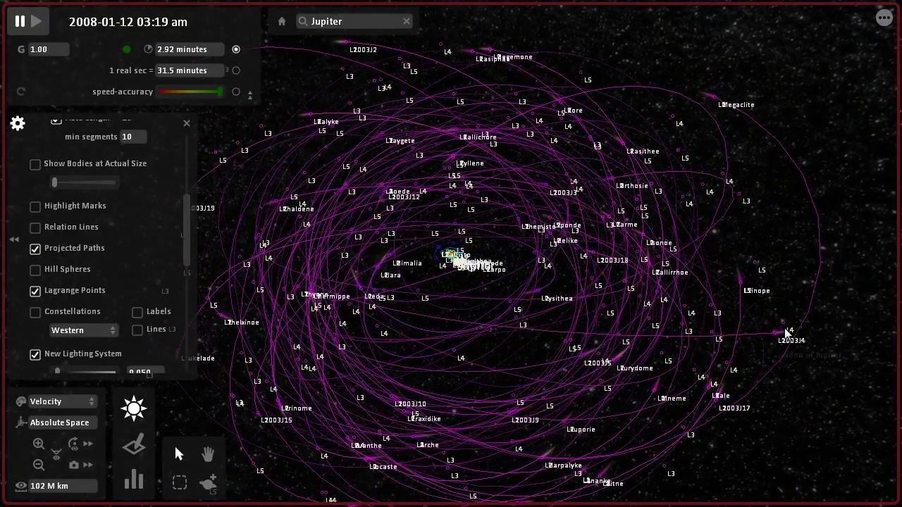
# Orbit and zoom toward Jupiter until the orbits of Europa, Ganymede and Callisto fill the view.
pyautogui.moveTo(747, 384); pyautogui.dragTo(654, 282)
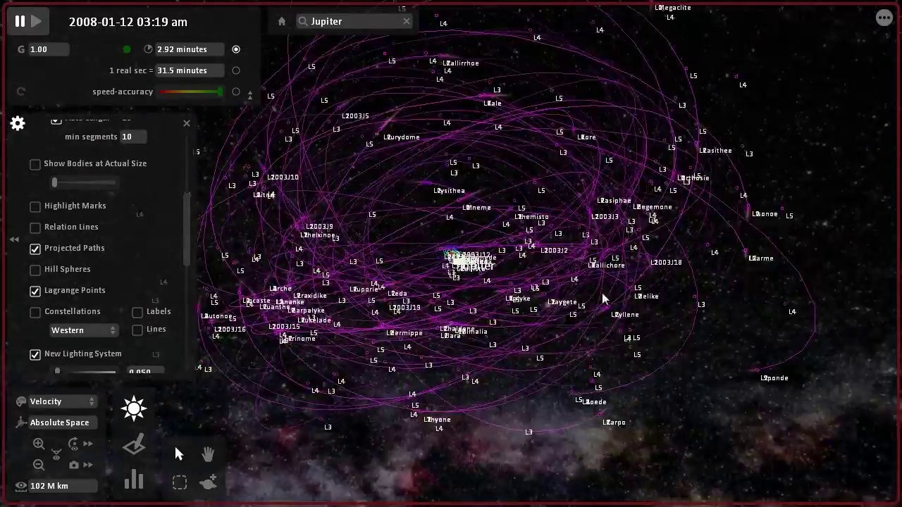
pyautogui.moveTo(653, 282)
pyautogui.mouseDown()
pyautogui.moveTo(566, 318)
pyautogui.moveTo(530, 347)
pyautogui.mouseUp()
pyautogui.scroll(-3, 529, 347)
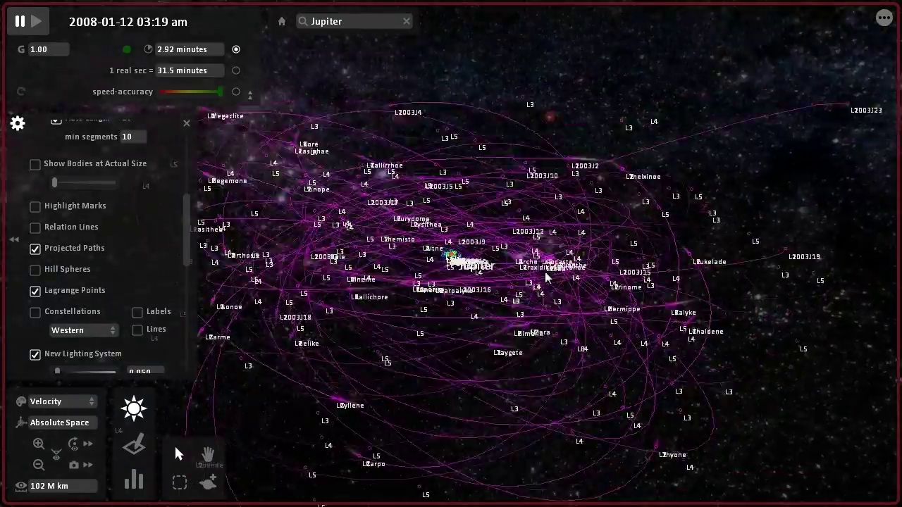
pyautogui.scroll(-5, 453, 282)
pyautogui.scroll(2, 453, 282)
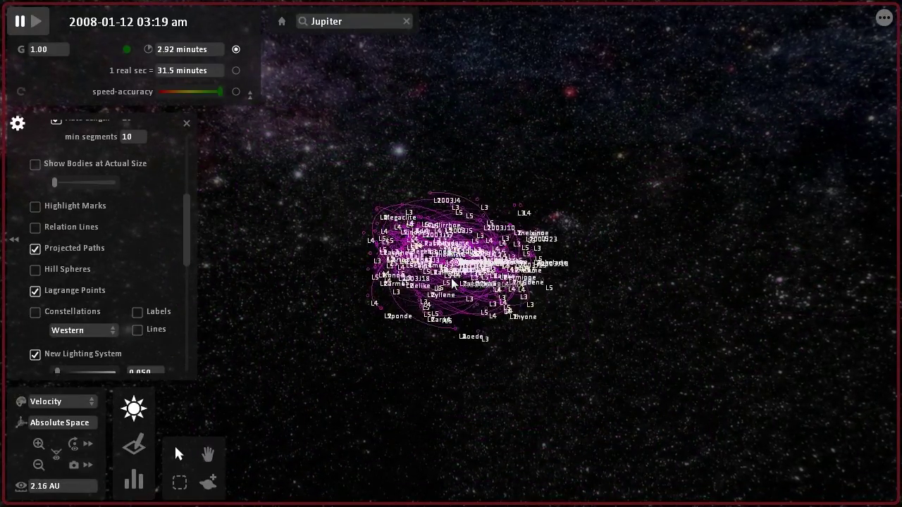
pyautogui.scroll(3, 454, 282)
pyautogui.scroll(2, 453, 282)
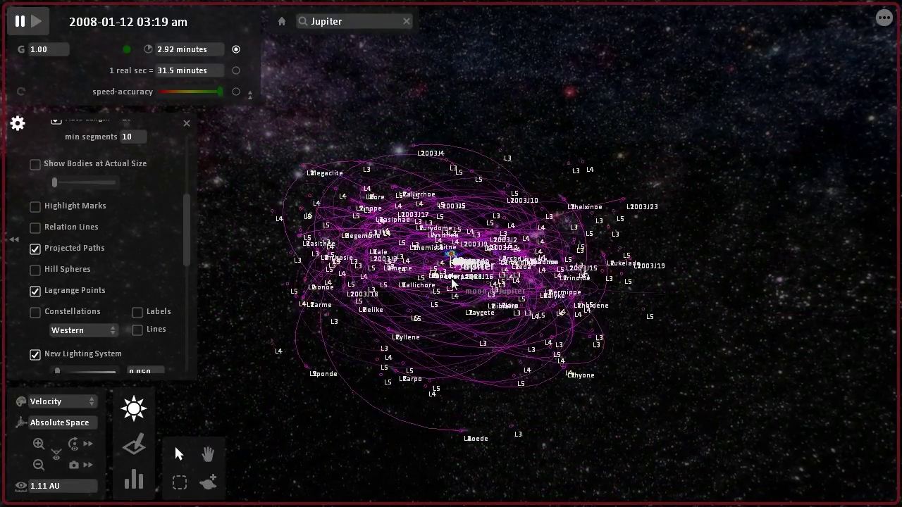
pyautogui.scroll(1, 453, 282)
pyautogui.scroll(1, 453, 282)
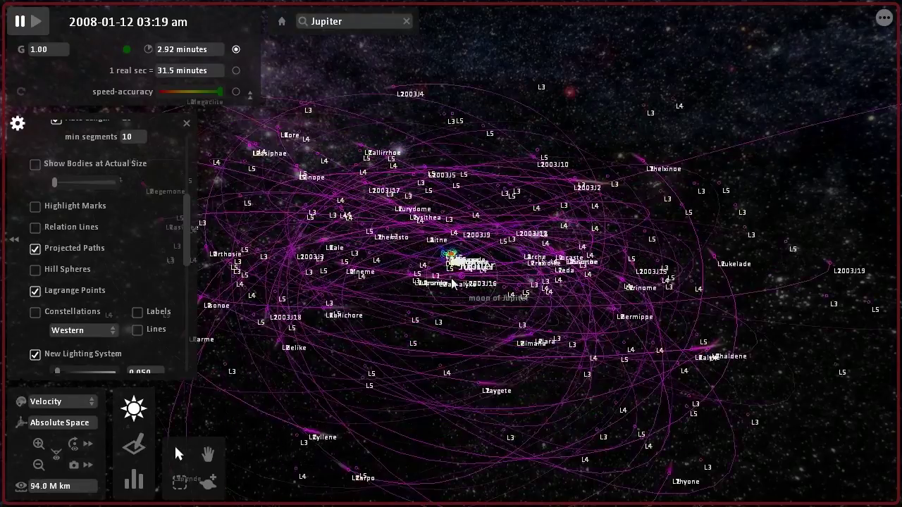
pyautogui.scroll(-2, 453, 282)
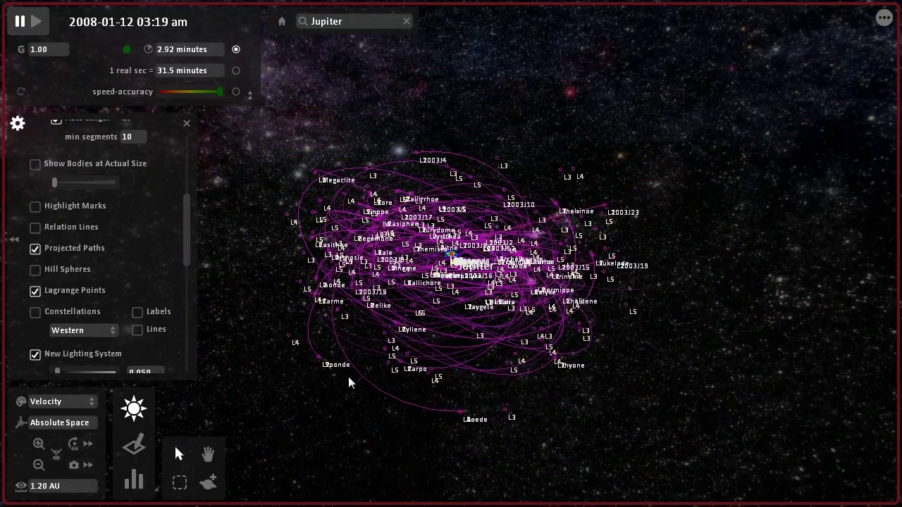
pyautogui.moveTo(349, 377); pyautogui.dragTo(444, 291)
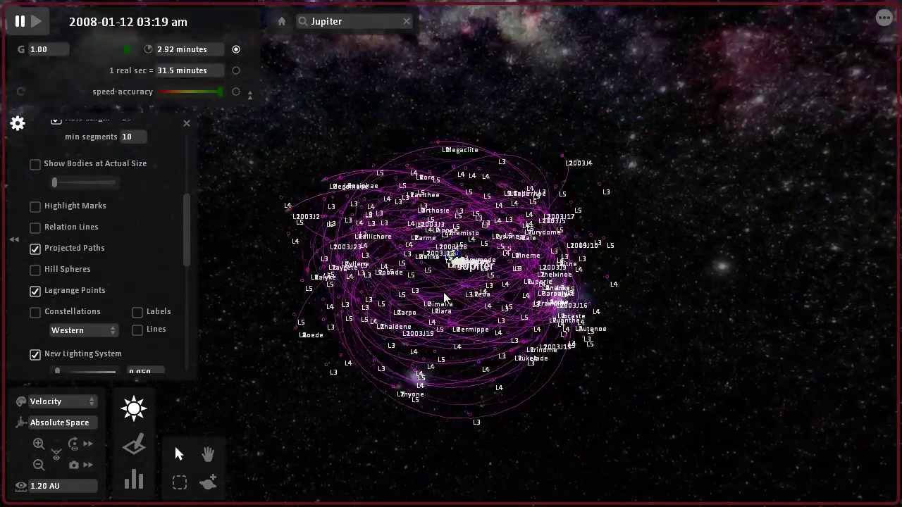
pyautogui.scroll(5, 451, 282)
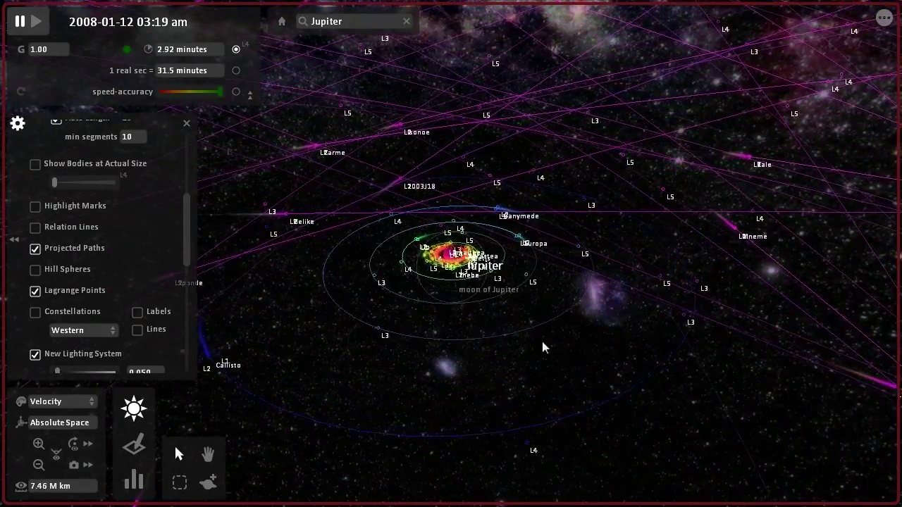
# Zoom in on the inner moons, then switch off the Lagrange Points display.
pyautogui.moveTo(483, 363)
pyautogui.mouseDown()
pyautogui.moveTo(444, 378)
pyautogui.moveTo(524, 348)
pyautogui.mouseUp()
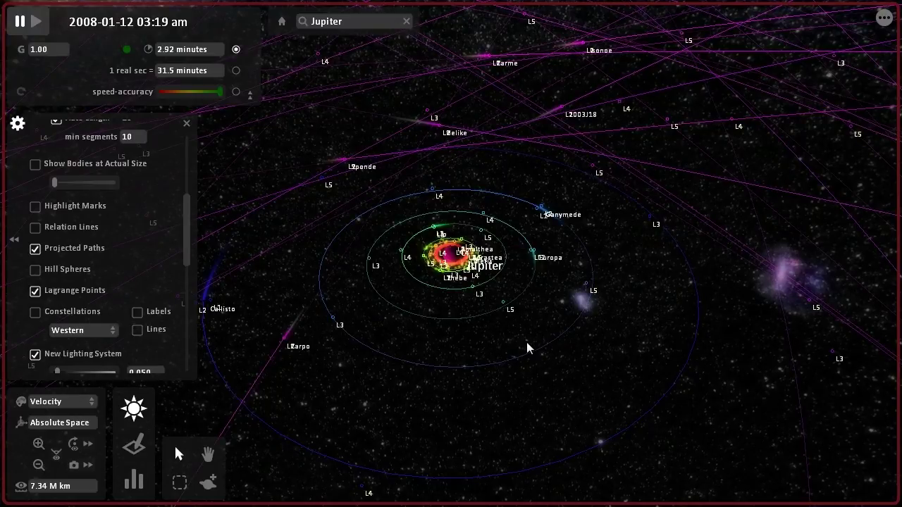
pyautogui.scroll(3, 525, 341)
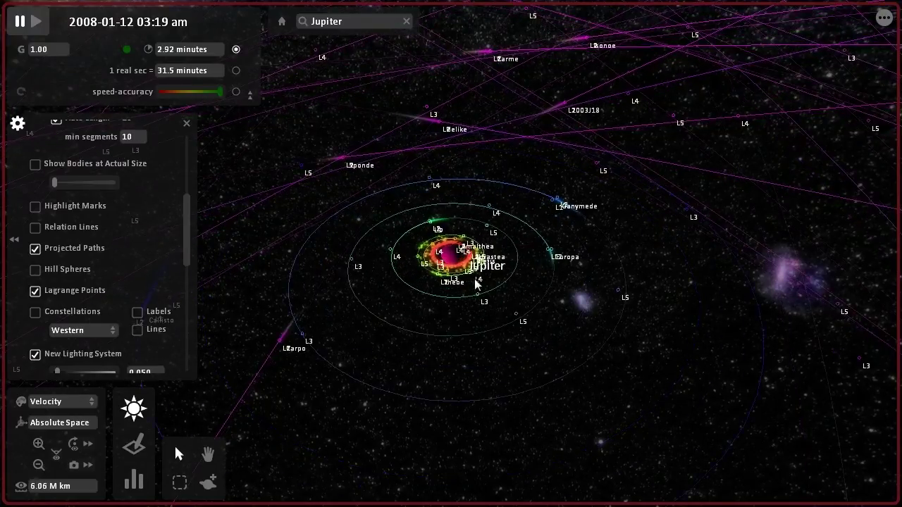
pyautogui.scroll(2, 480, 313)
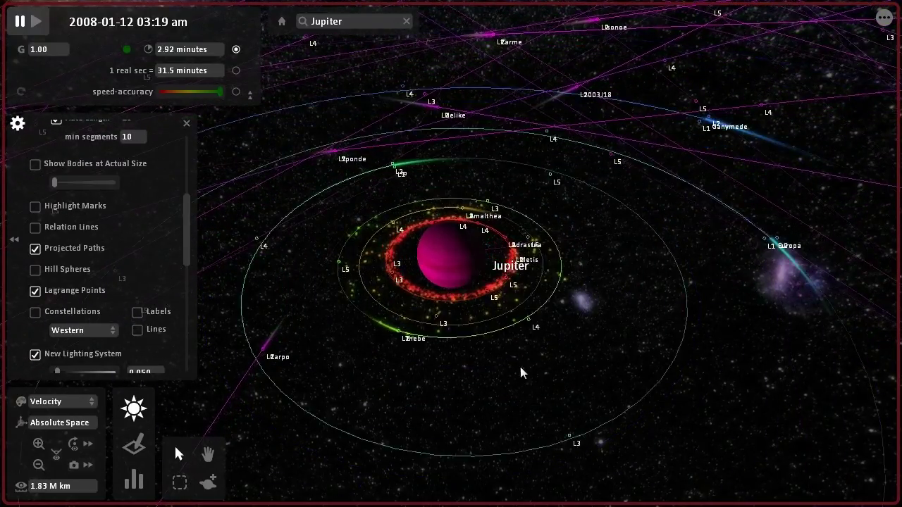
pyautogui.moveTo(450, 392)
pyautogui.mouseDown()
pyautogui.moveTo(401, 389)
pyautogui.moveTo(317, 343)
pyautogui.moveTo(312, 312)
pyautogui.moveTo(354, 309)
pyautogui.moveTo(493, 369)
pyautogui.moveTo(682, 372)
pyautogui.moveTo(661, 370)
pyautogui.mouseUp()
pyautogui.scroll(-5, 419, 314)
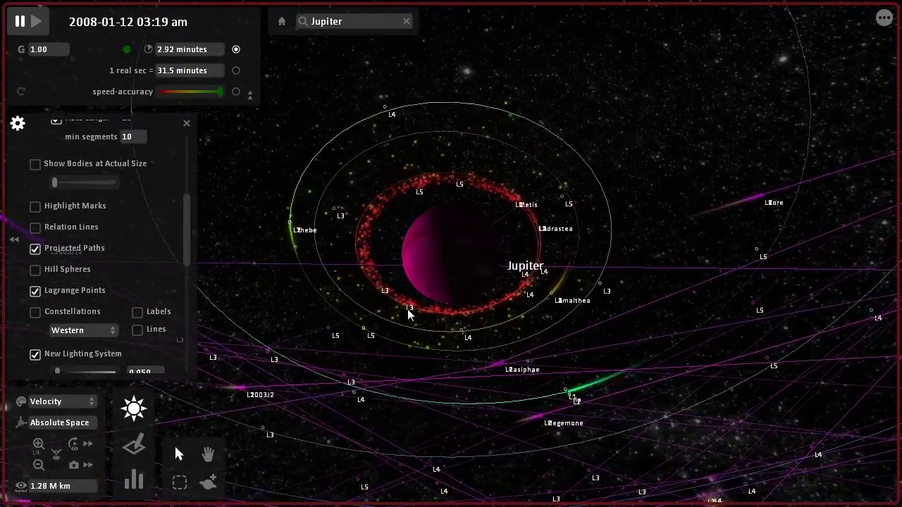
pyautogui.click(36, 248)
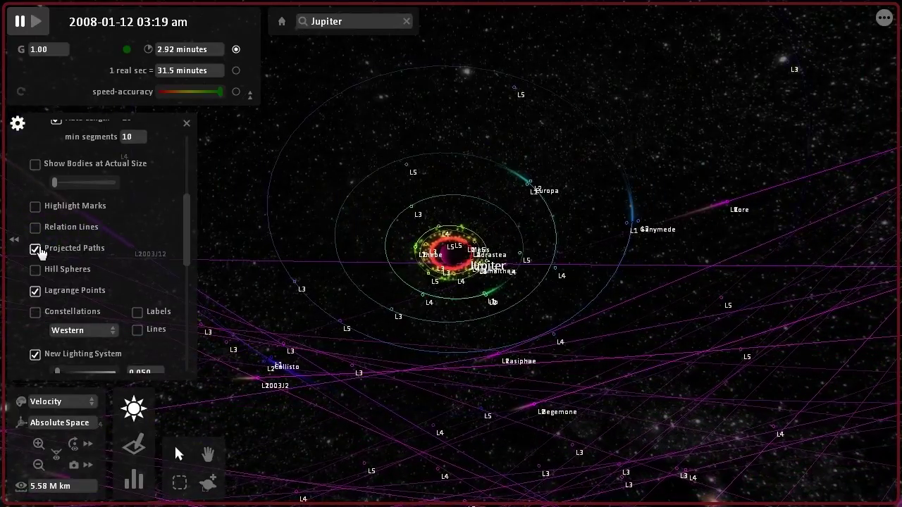
# Switch off Projected Paths and scroll the settings panel down toward Screen Options.
pyautogui.click(35, 291)
pyautogui.moveTo(623, 296)
pyautogui.mouseDown()
pyautogui.moveTo(530, 356)
pyautogui.moveTo(458, 421)
pyautogui.moveTo(371, 464)
pyautogui.mouseUp()
pyautogui.moveTo(446, 342)
pyautogui.mouseDown()
pyautogui.moveTo(423, 322)
pyautogui.moveTo(416, 371)
pyautogui.moveTo(383, 376)
pyautogui.moveTo(359, 319)
pyautogui.moveTo(390, 304)
pyautogui.moveTo(495, 296)
pyautogui.moveTo(279, 230)
pyautogui.mouseUp()
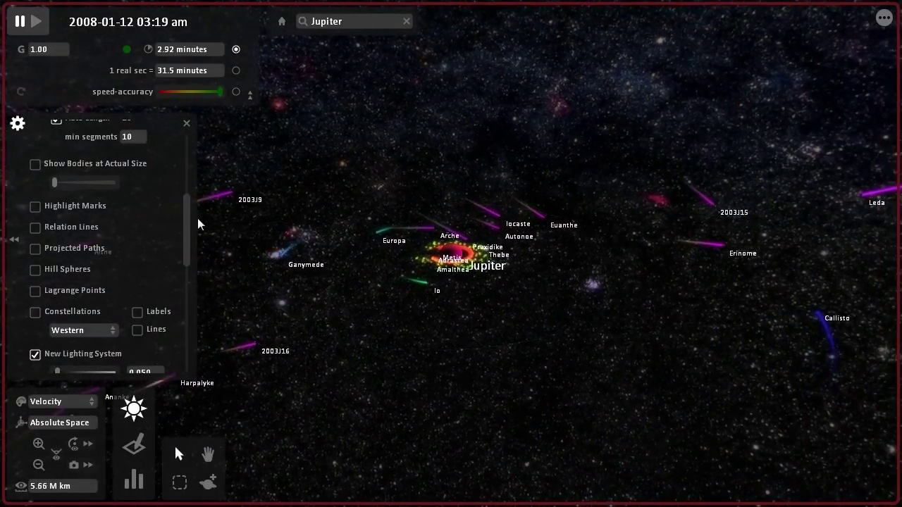
pyautogui.moveTo(191, 228); pyautogui.dragTo(201, 312)
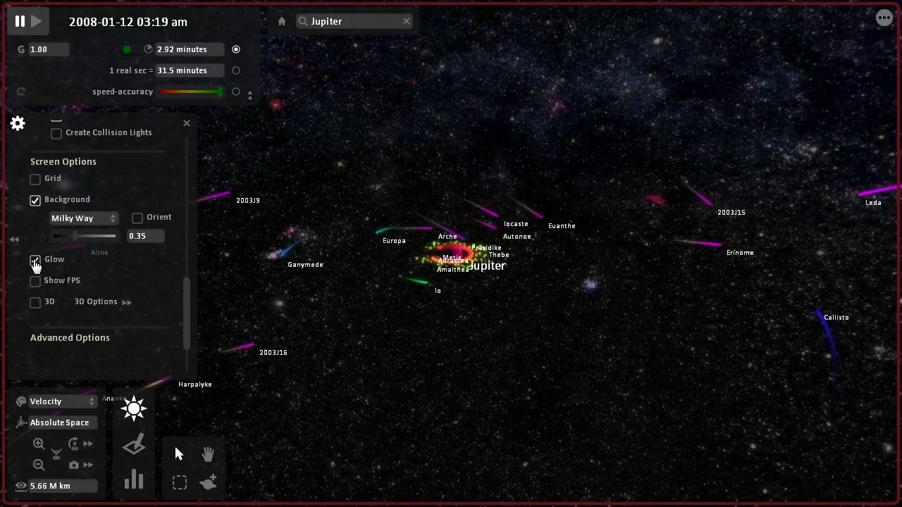
pyautogui.moveTo(189, 313)
pyautogui.mouseDown()
pyautogui.moveTo(201, 261)
pyautogui.moveTo(199, 369)
pyautogui.mouseUp()
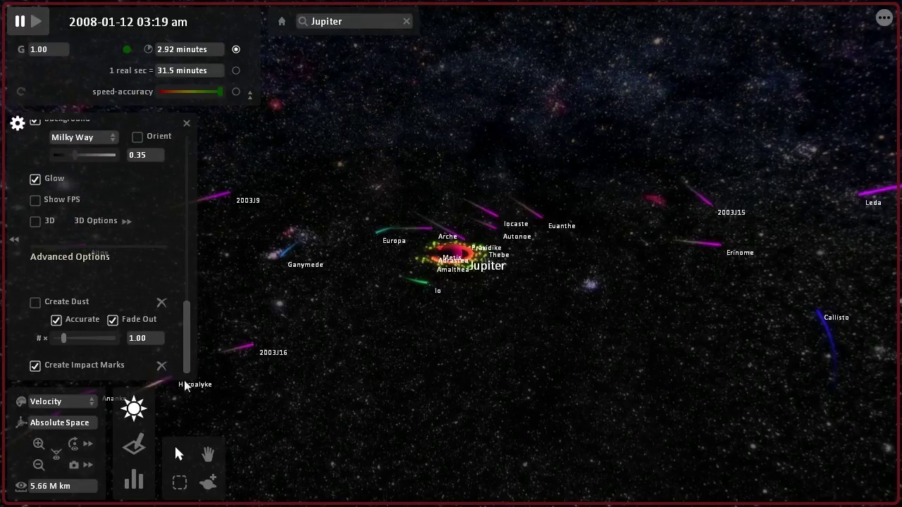
# Set Color Mode to Realistic and swing around Jupiter to check its cream bands.
pyautogui.click(76, 407)
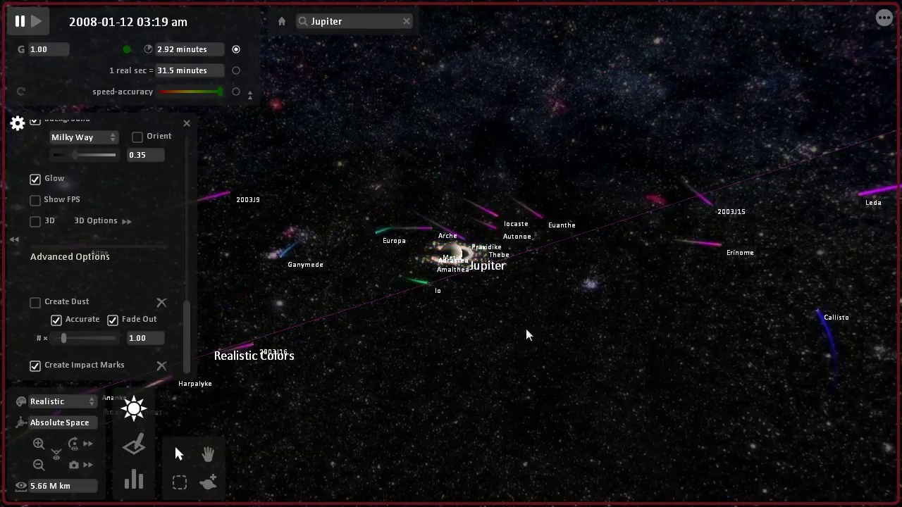
pyautogui.moveTo(526, 328); pyautogui.dragTo(465, 314)
pyautogui.scroll(5, 468, 283)
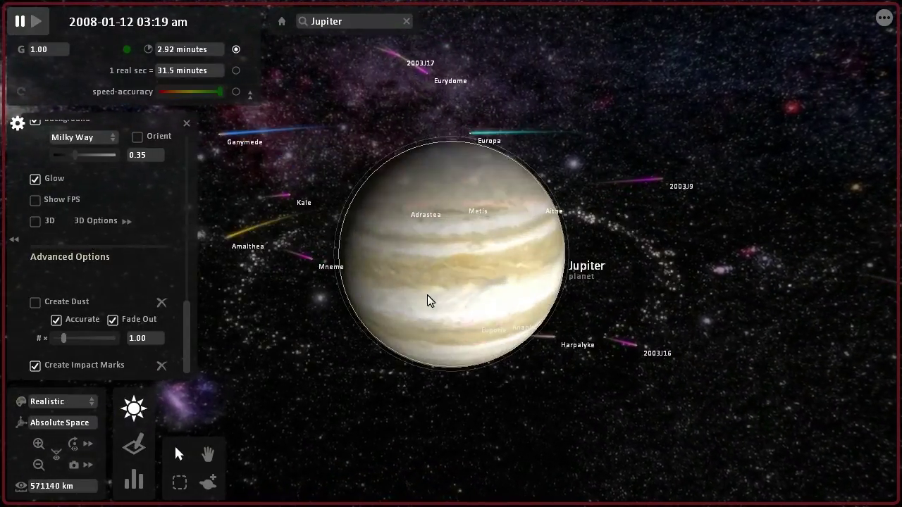
pyautogui.scroll(-1, 427, 302)
pyautogui.moveTo(363, 355)
pyautogui.mouseDown()
pyautogui.moveTo(491, 350)
pyautogui.moveTo(611, 370)
pyautogui.mouseUp()
# Zoom out to the whole moon swarm and select the moon Taygete for details.
pyautogui.scroll(-2, 542, 317)
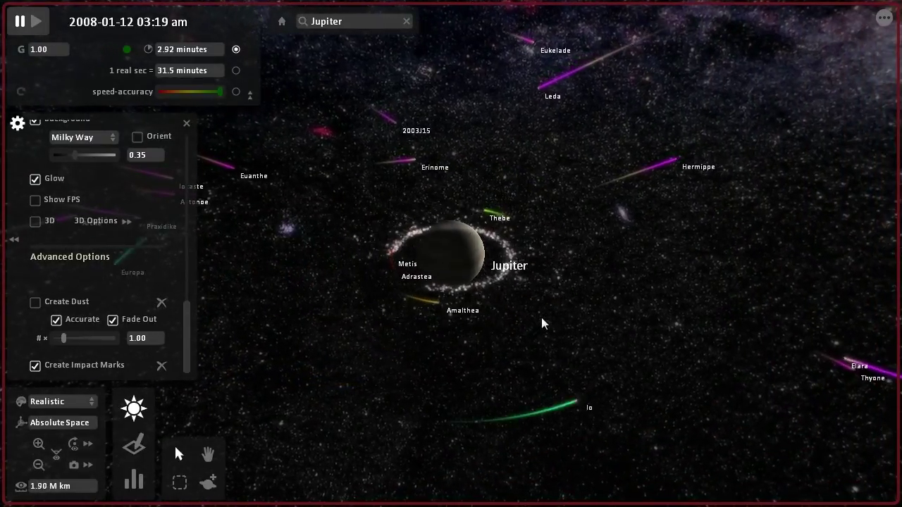
pyautogui.scroll(-5, 541, 323)
pyautogui.scroll(-4, 596, 293)
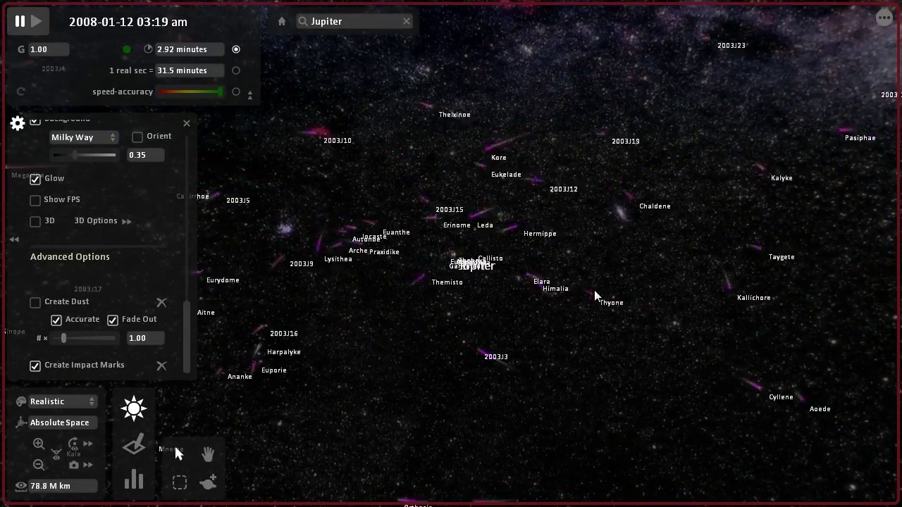
pyautogui.moveTo(594, 296)
pyautogui.mouseDown()
pyautogui.moveTo(536, 328)
pyautogui.moveTo(491, 292)
pyautogui.moveTo(427, 321)
pyautogui.moveTo(386, 315)
pyautogui.mouseUp()
pyautogui.click(493, 328)
pyautogui.scroll(2, 404, 314)
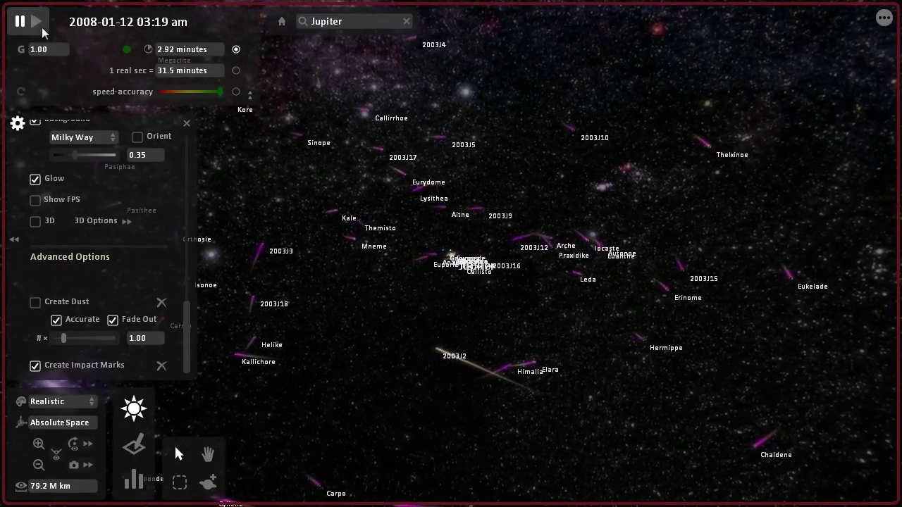
# Rotate the moon system and zoom out as the simulation runs toward 2008-01-13.
pyautogui.moveTo(386, 344)
pyautogui.mouseDown()
pyautogui.moveTo(626, 348)
pyautogui.moveTo(605, 363)
pyautogui.mouseUp()
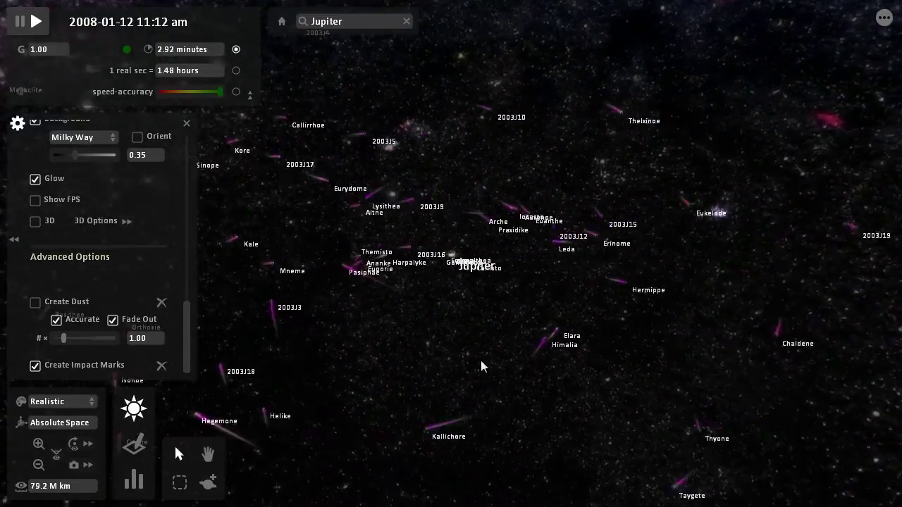
pyautogui.moveTo(482, 362)
pyautogui.mouseDown()
pyautogui.moveTo(398, 365)
pyautogui.moveTo(513, 280)
pyautogui.moveTo(614, 297)
pyautogui.mouseUp()
pyautogui.scroll(-2, 441, 310)
pyautogui.scroll(-4, 441, 310)
pyautogui.scroll(-3, 441, 310)
# Zoom back in and reorient the camera around the Jupiter moon cluster.
pyautogui.scroll(2, 442, 310)
pyautogui.scroll(4, 441, 310)
pyautogui.scroll(3, 442, 310)
pyautogui.scroll(-3, 451, 310)
pyautogui.scroll(-2, 455, 311)
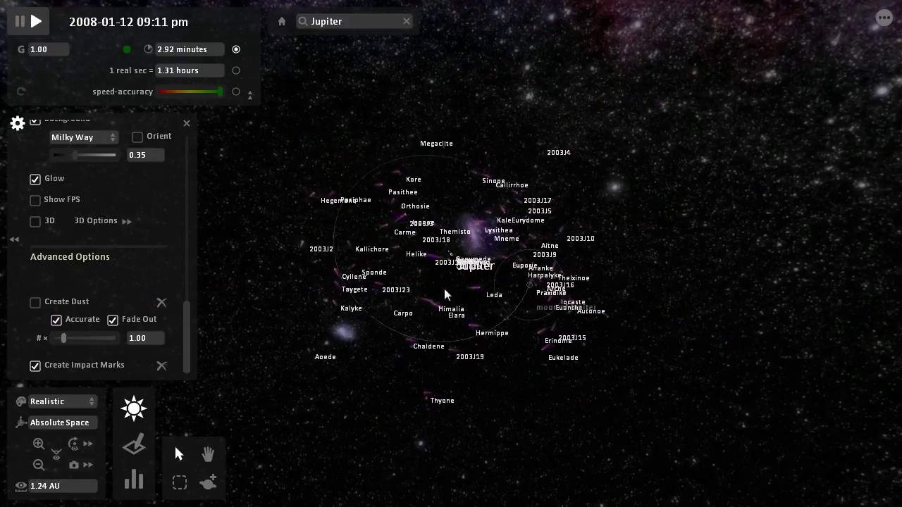
pyautogui.moveTo(444, 288)
pyautogui.mouseDown()
pyautogui.moveTo(320, 287)
pyautogui.moveTo(499, 277)
pyautogui.moveTo(508, 260)
pyautogui.moveTo(403, 282)
pyautogui.moveTo(416, 275)
pyautogui.mouseUp()
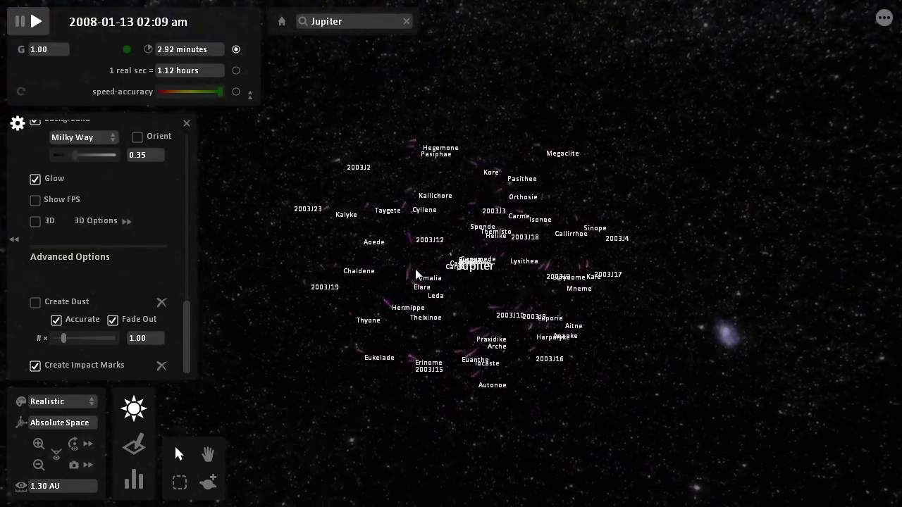
pyautogui.moveTo(470, 254)
pyautogui.mouseDown()
pyautogui.moveTo(505, 244)
pyautogui.moveTo(386, 106)
pyautogui.moveTo(443, 316)
pyautogui.moveTo(502, 282)
pyautogui.moveTo(583, 283)
pyautogui.moveTo(418, 284)
pyautogui.moveTo(507, 251)
pyautogui.mouseUp()
pyautogui.scroll(2, 494, 271)
pyautogui.scroll(2, 486, 286)
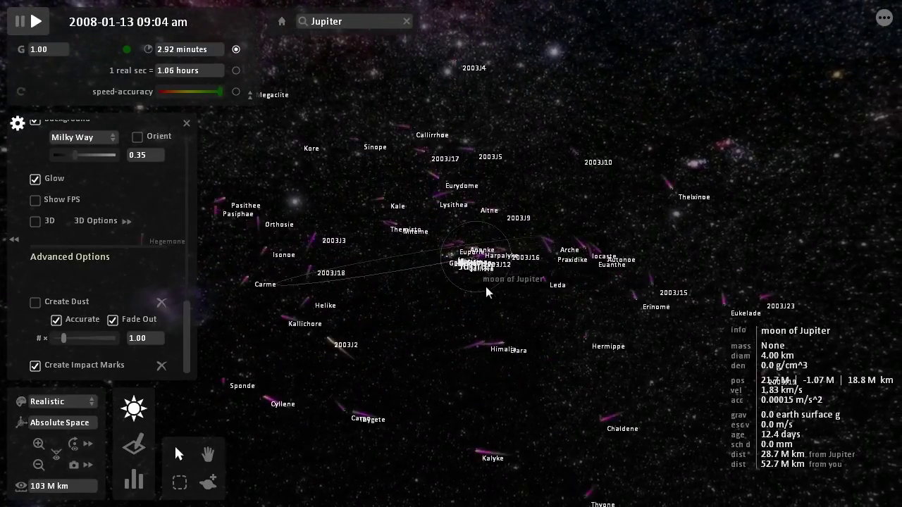
pyautogui.scroll(3, 549, 361)
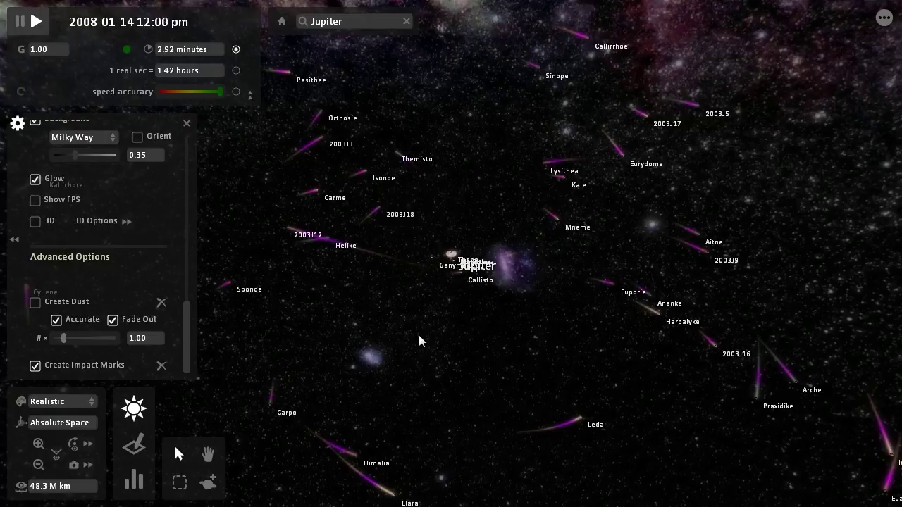
pyautogui.moveTo(484, 318)
pyautogui.mouseDown()
pyautogui.moveTo(403, 338)
pyautogui.moveTo(369, 298)
pyautogui.moveTo(544, 290)
pyautogui.moveTo(569, 305)
pyautogui.moveTo(564, 332)
pyautogui.moveTo(609, 305)
pyautogui.moveTo(548, 306)
pyautogui.moveTo(415, 332)
pyautogui.moveTo(383, 295)
pyautogui.moveTo(547, 352)
pyautogui.moveTo(590, 277)
pyautogui.moveTo(621, 293)
pyautogui.mouseUp()
pyautogui.scroll(-3, 548, 352)
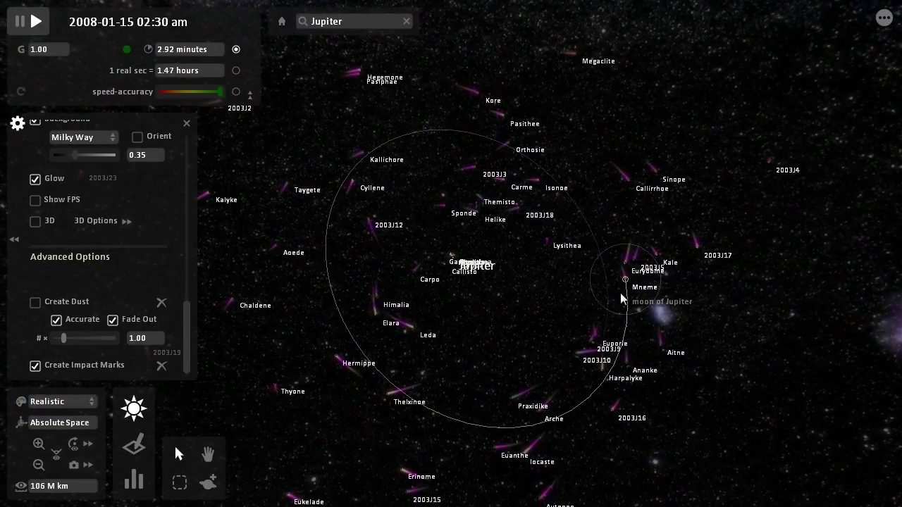